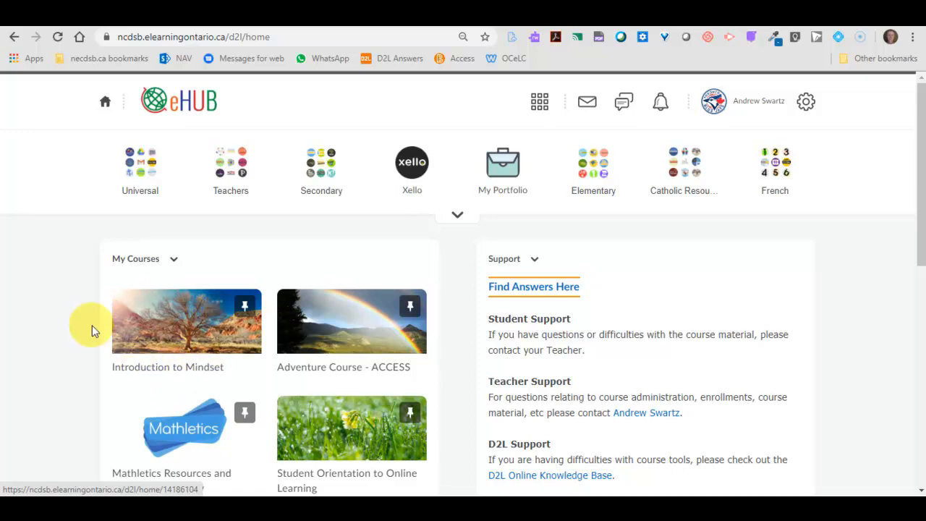
- Open the Course Offering Information page of the Introduction to Mindset course
click(178, 344)
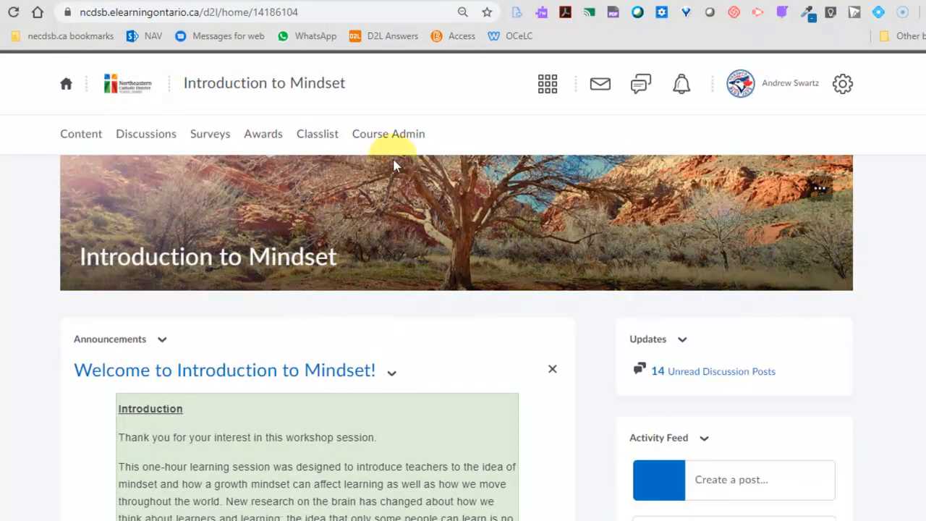
click(400, 137)
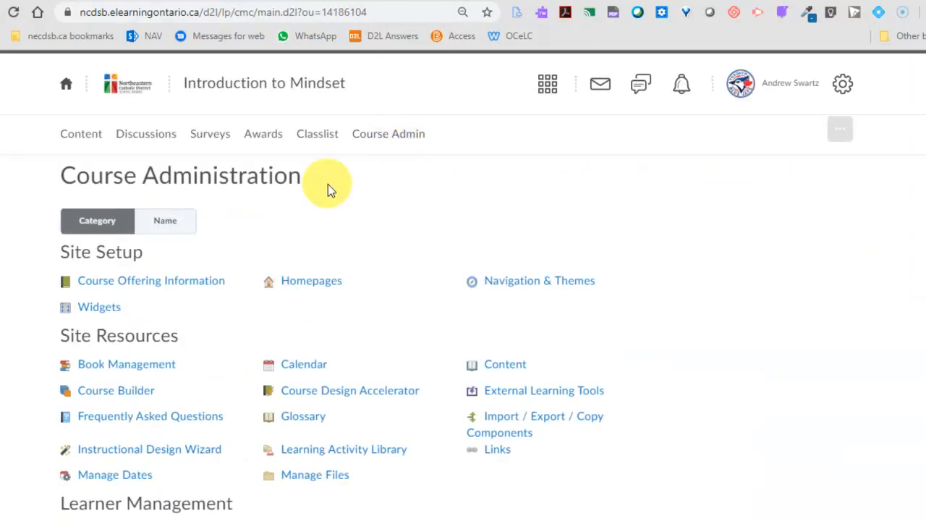
click(174, 286)
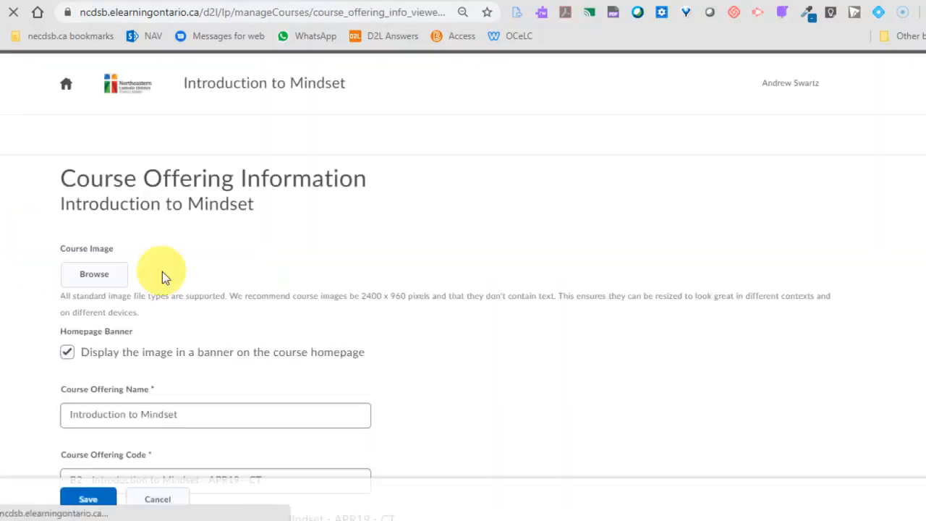
- Allow users to self-register for the course and save the course offering information
scroll(193, 282, down, 8)
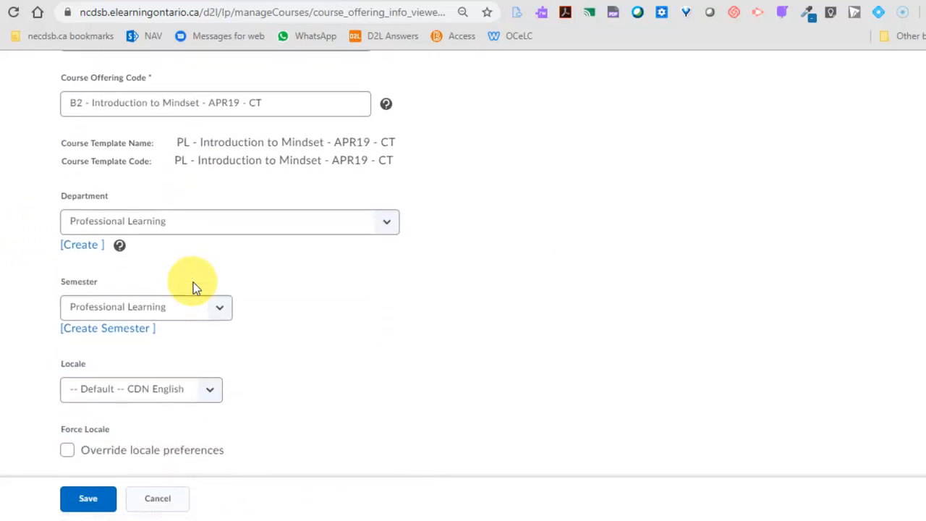
scroll(195, 282, down, 4)
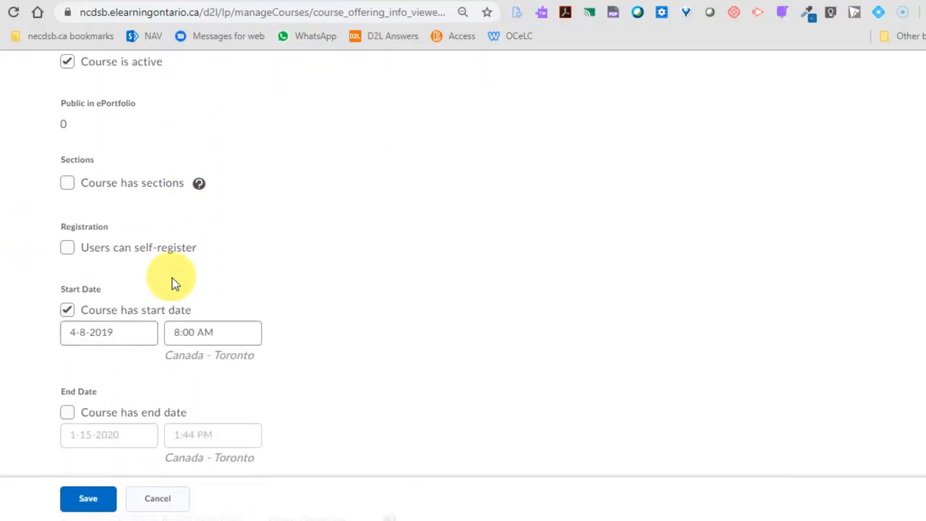
click(68, 250)
scroll(248, 259, down, 1)
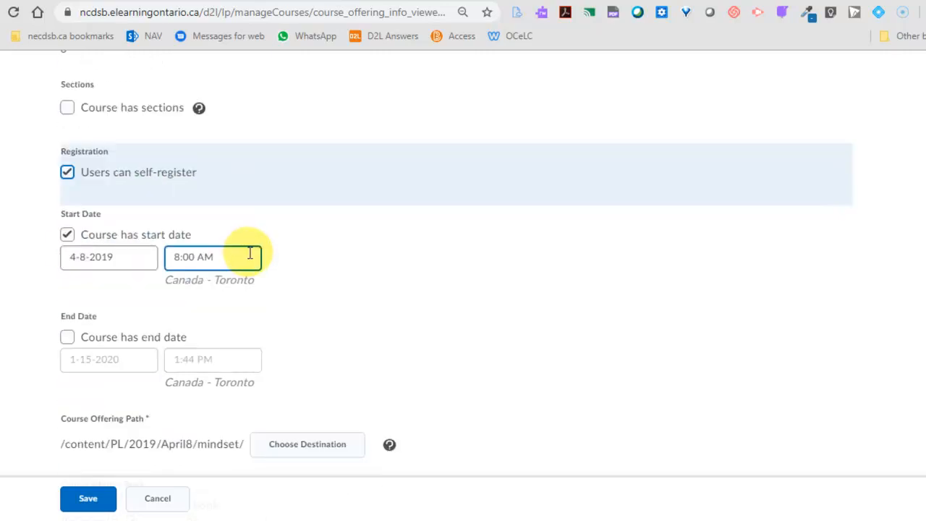
scroll(272, 257, up, 4)
scroll(272, 259, down, 2)
scroll(252, 309, down, 2)
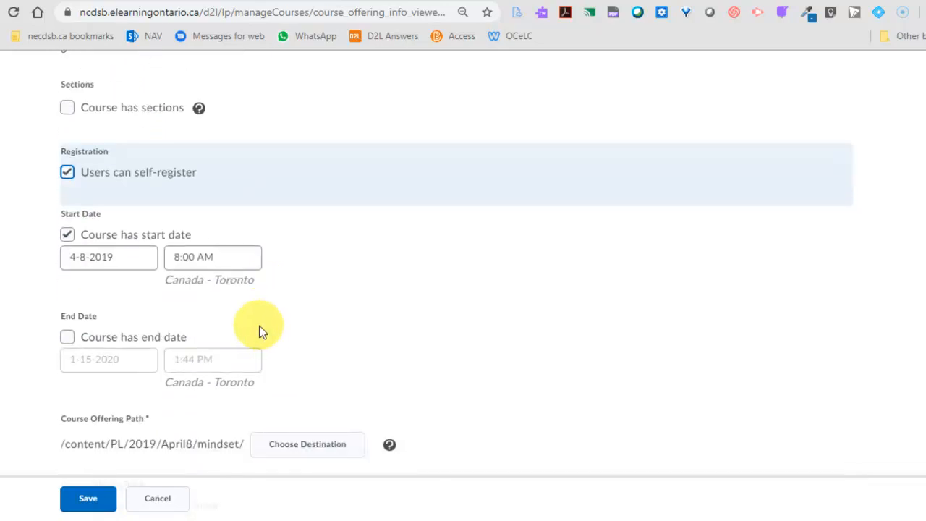
scroll(262, 335, up, 3)
scroll(253, 293, up, 3)
scroll(252, 285, down, 2)
scroll(253, 297, up, 1)
scroll(257, 289, down, 2)
scroll(94, 275, down, 3)
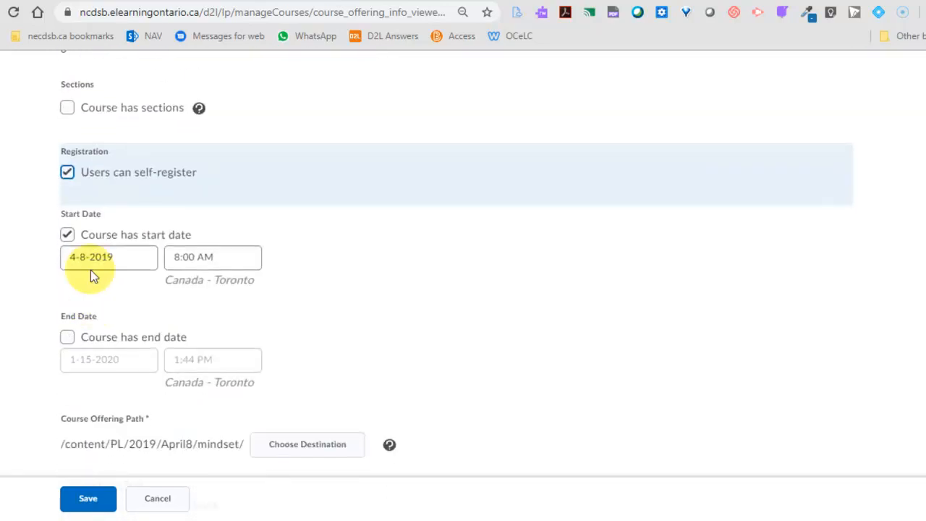
click(86, 497)
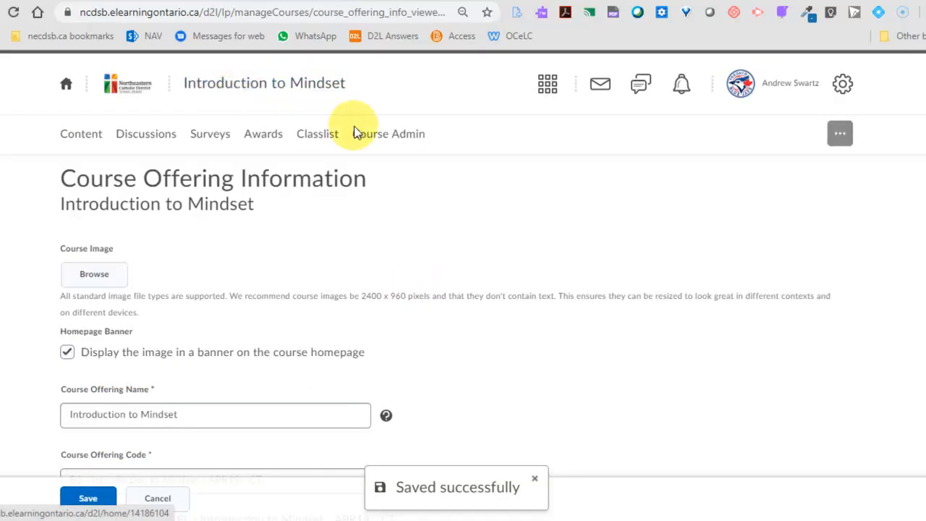
- Return to Course Administration and open the Self-Registration tool under Learner Management
click(372, 138)
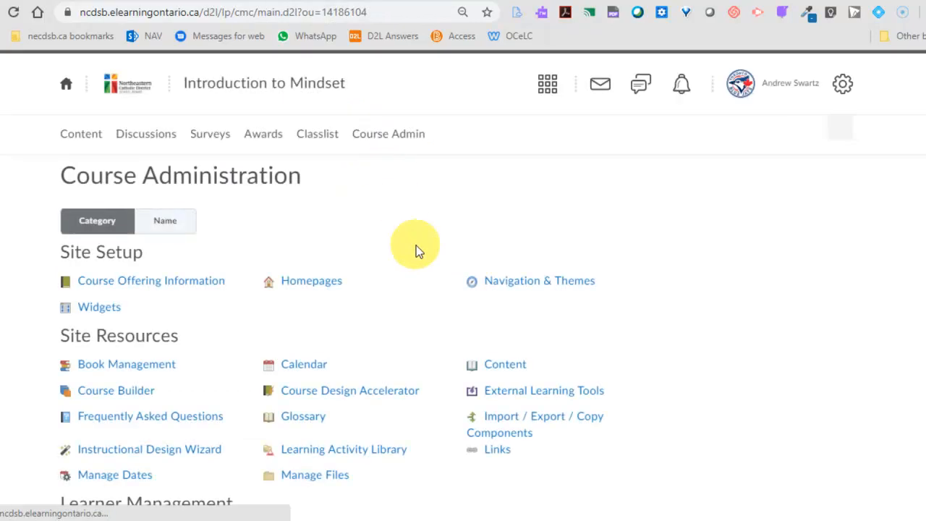
scroll(438, 300, down, 2)
scroll(437, 300, down, 2)
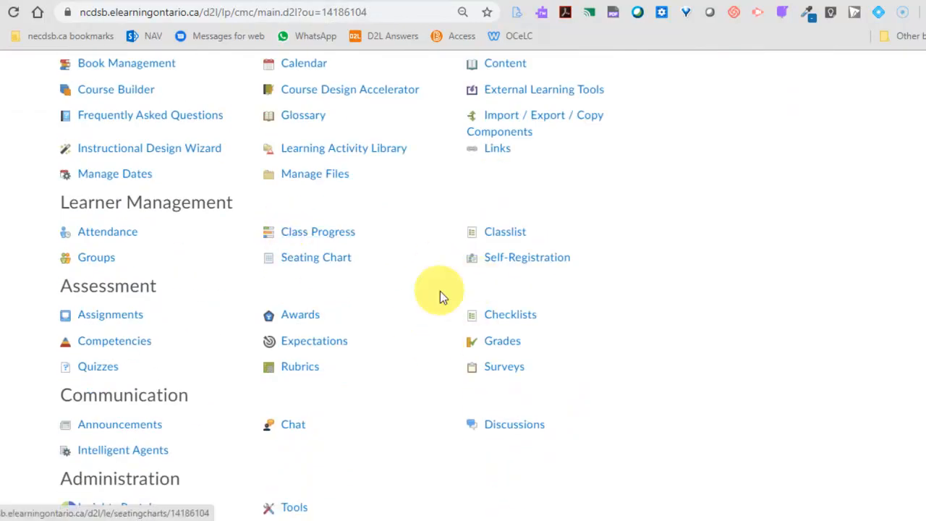
click(526, 263)
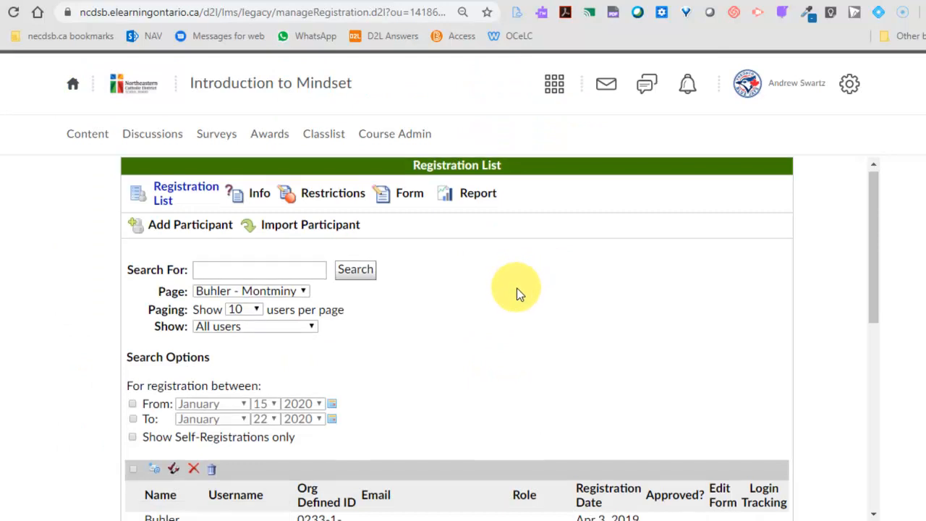
- Look over the registration list and filter it to show self-registrations only
scroll(405, 246, down, 1)
scroll(272, 260, up, 1)
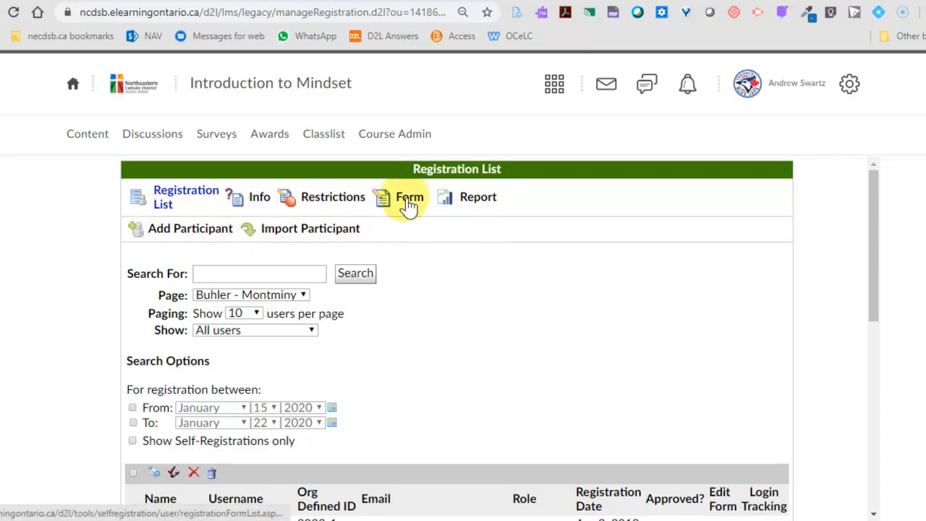
scroll(424, 308, down, 2)
scroll(424, 307, up, 2)
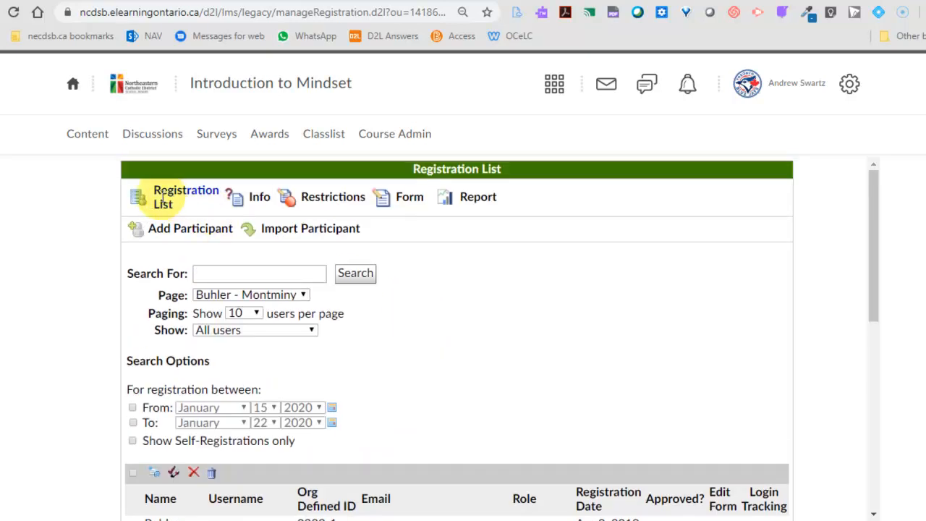
scroll(471, 333, down, 4)
scroll(456, 336, up, 3)
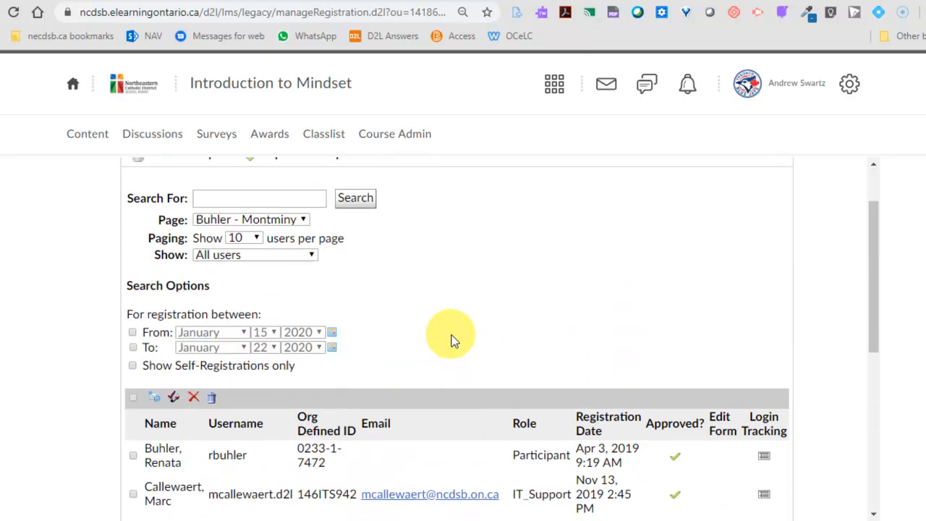
click(133, 366)
click(354, 208)
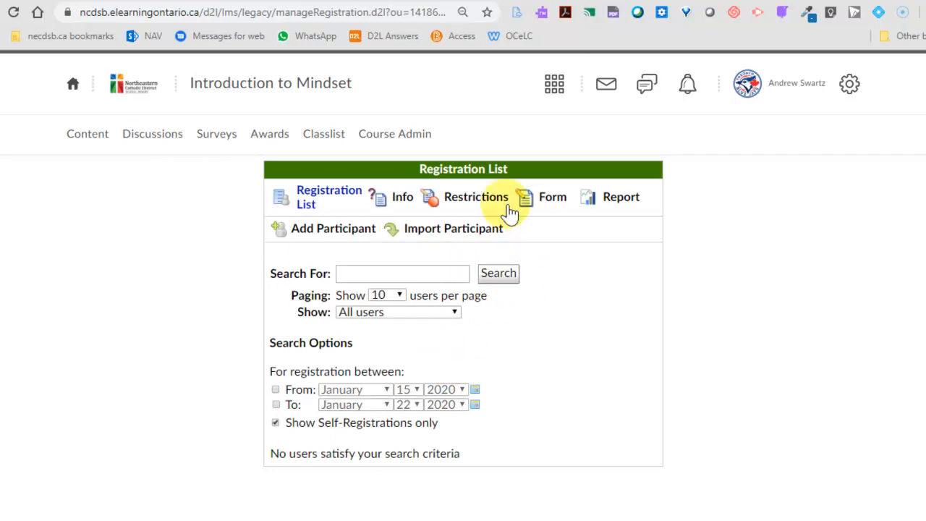
- Create a new registration form named Mindset and save it
click(552, 204)
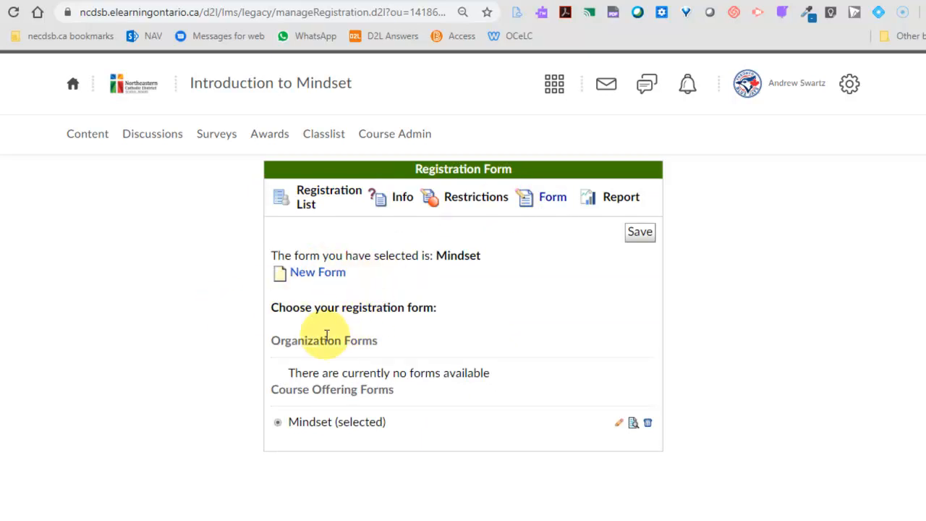
click(319, 273)
click(355, 308)
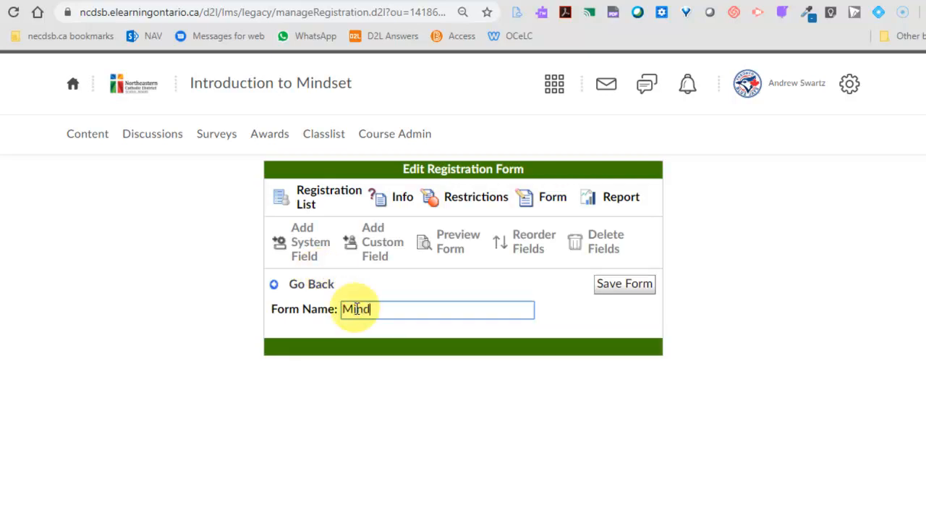
click(616, 284)
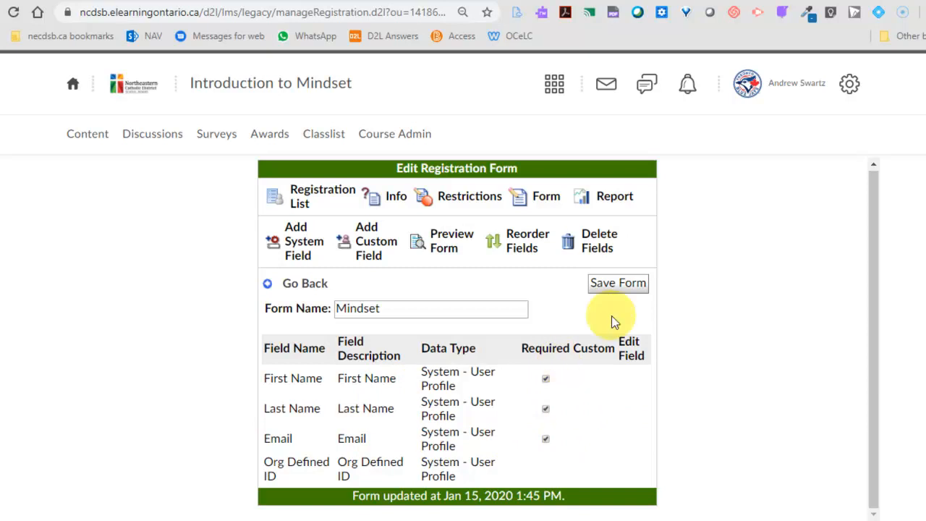
click(619, 284)
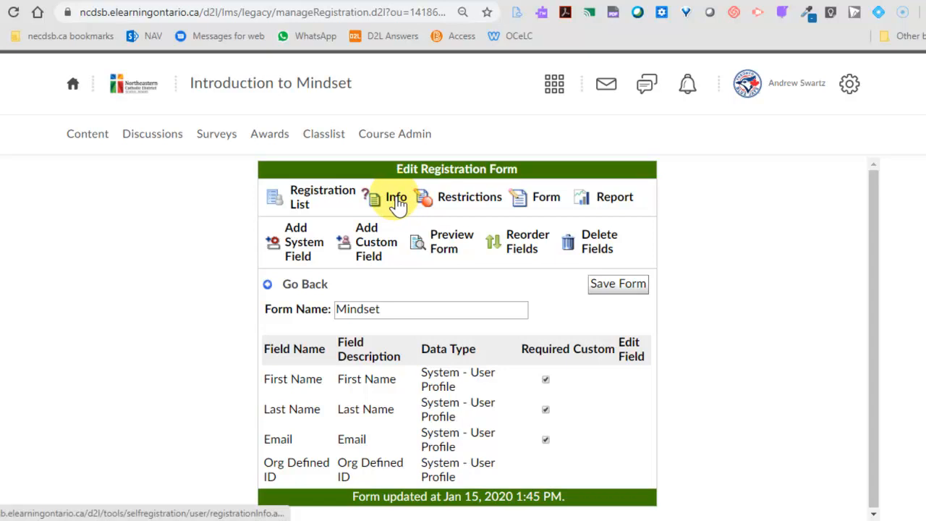
- Review the available roles in the registration info and set Participant as the role to register as
click(396, 202)
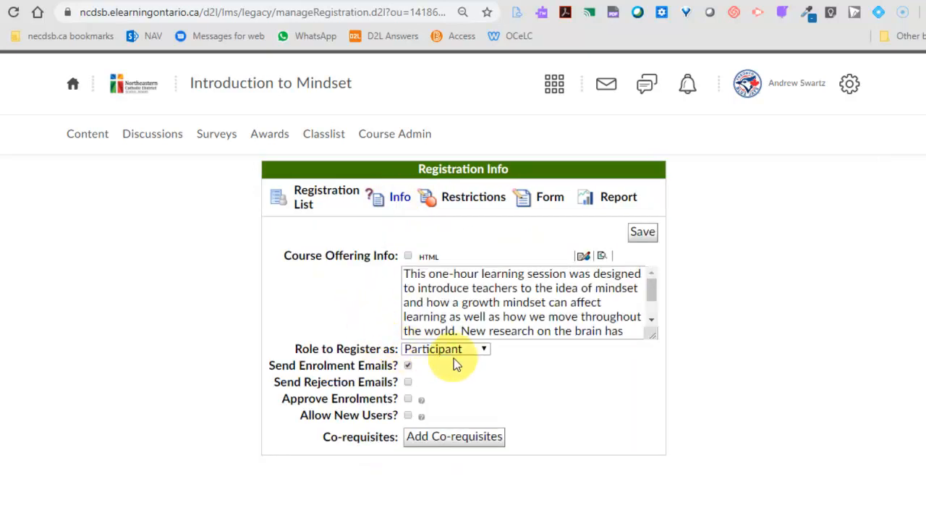
click(459, 351)
click(357, 302)
click(453, 349)
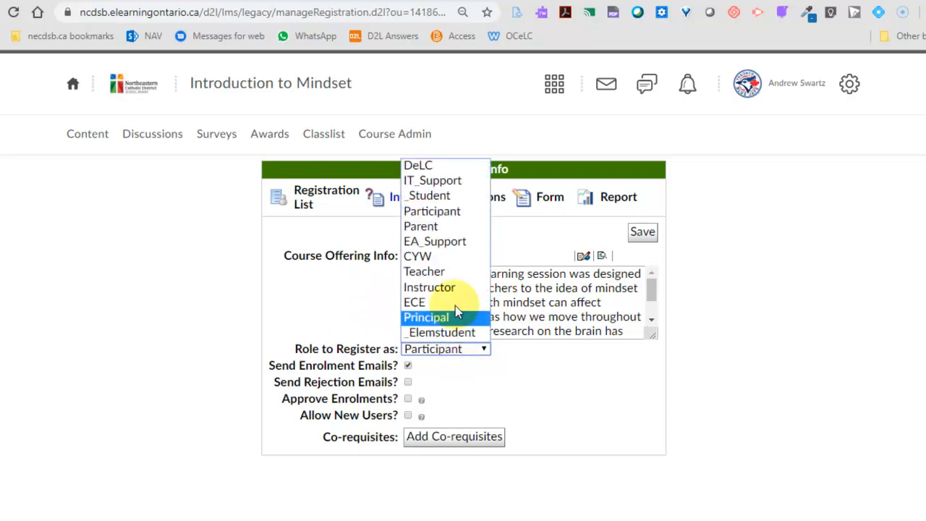
click(427, 211)
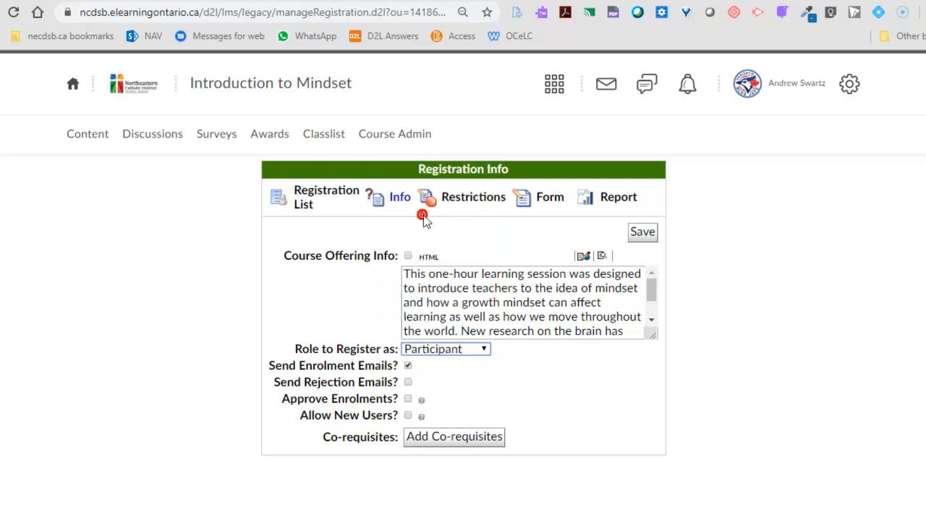
click(443, 351)
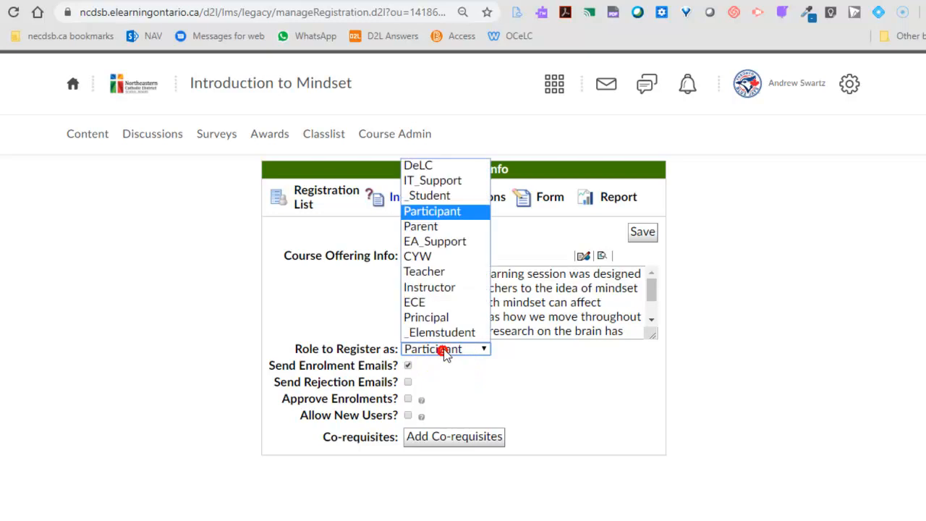
click(428, 211)
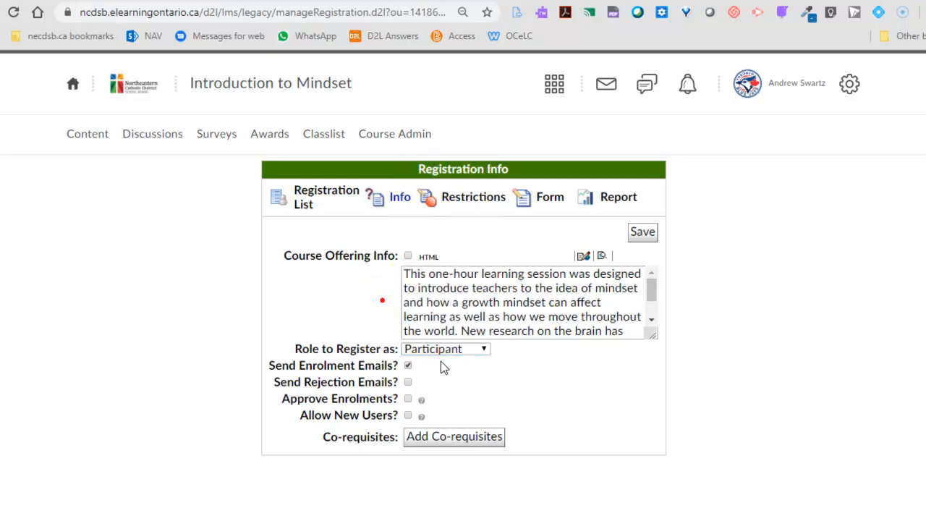
click(457, 354)
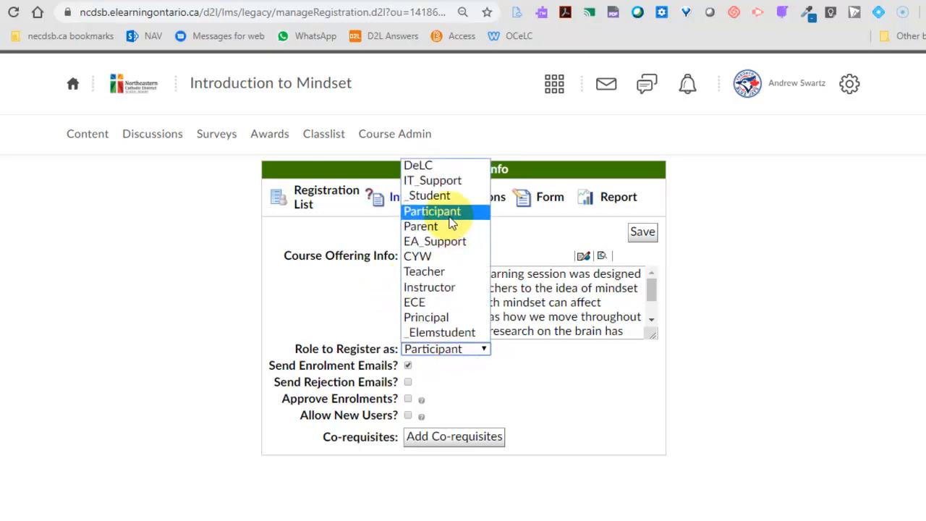
click(447, 213)
- Save the registration info with only enrolment emails enabled among the email and approval options
click(408, 382)
click(409, 397)
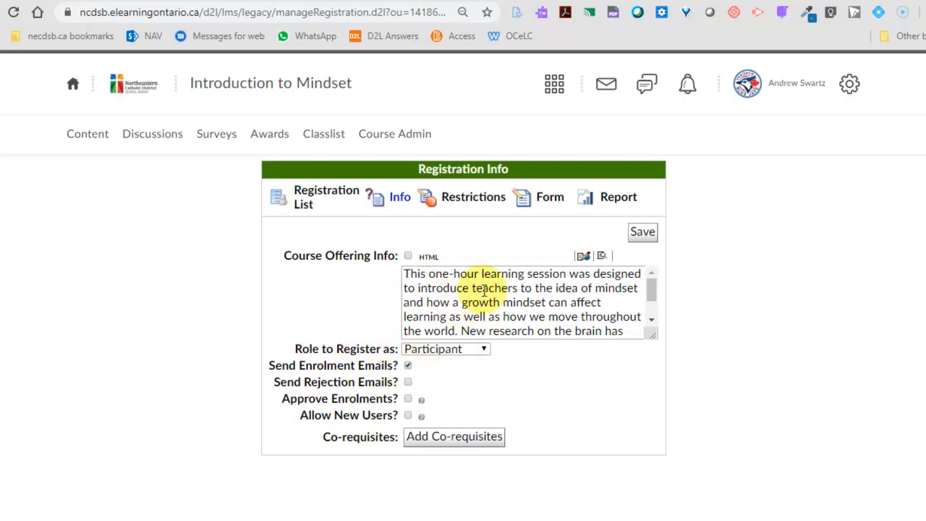
click(643, 239)
click(643, 234)
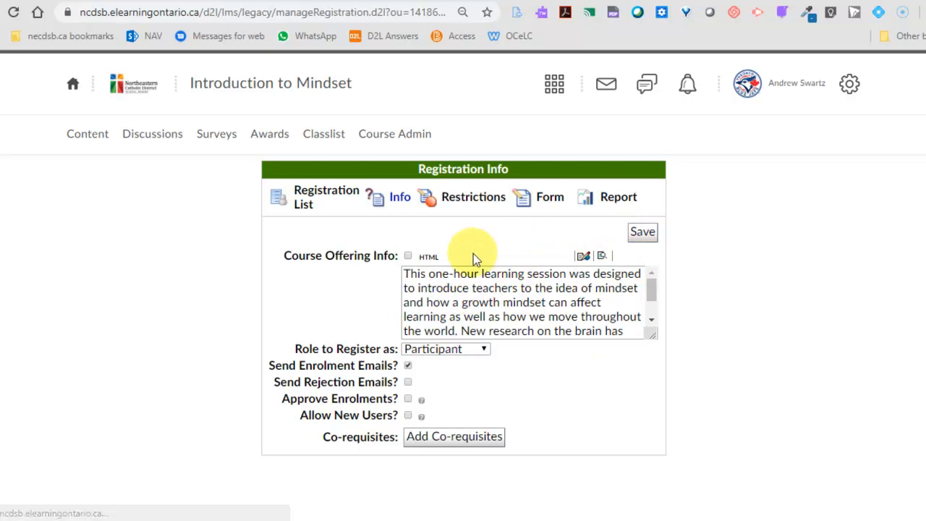
- Enable a registration start date of January 15, 2020 in the registration restrictions and save them
click(474, 206)
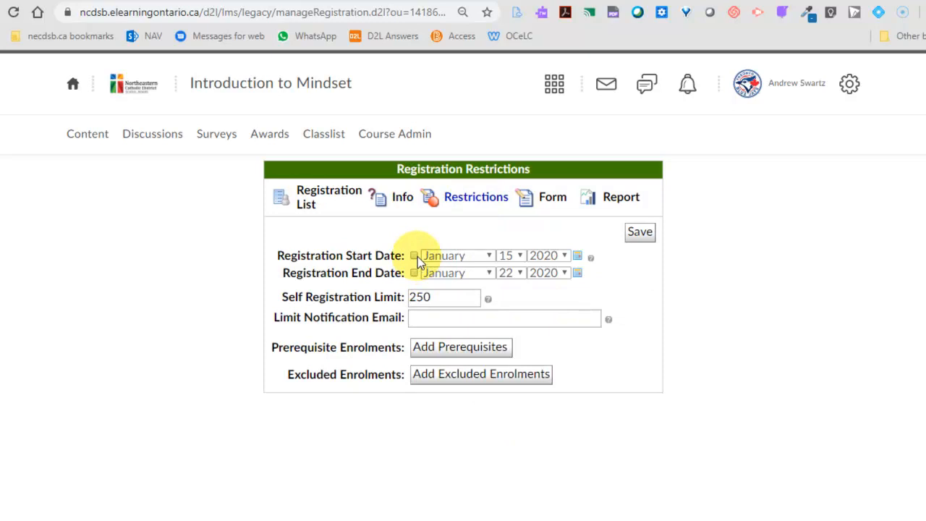
click(414, 256)
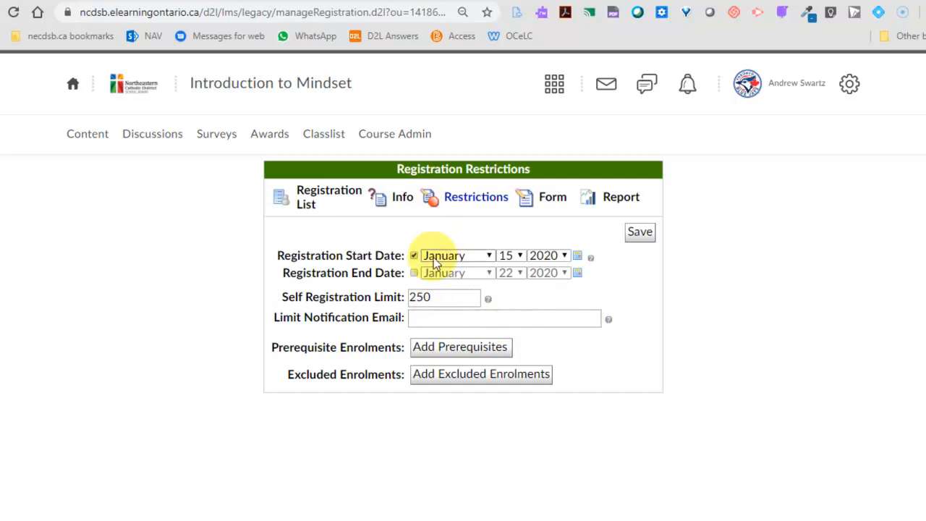
click(639, 233)
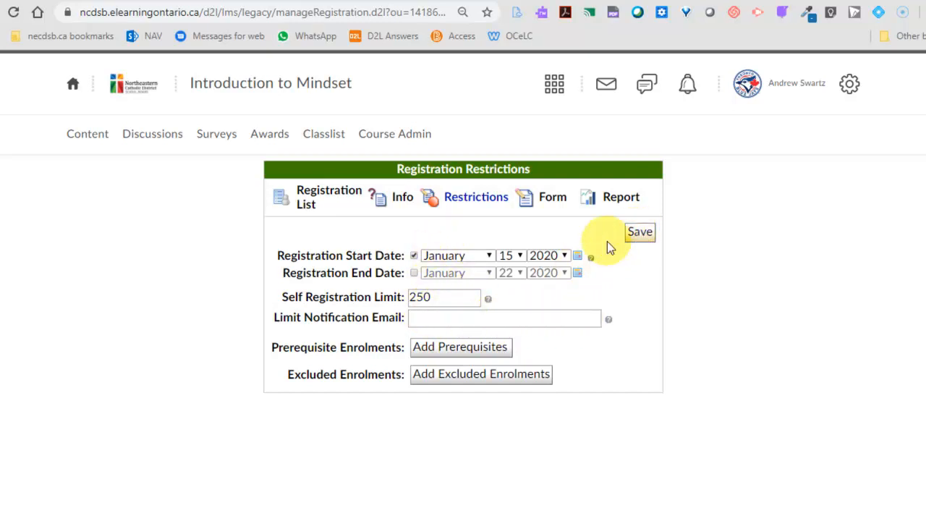
- Save the second Mindset form in the course offering forms as the registration form and return to the eHUB home page
click(551, 200)
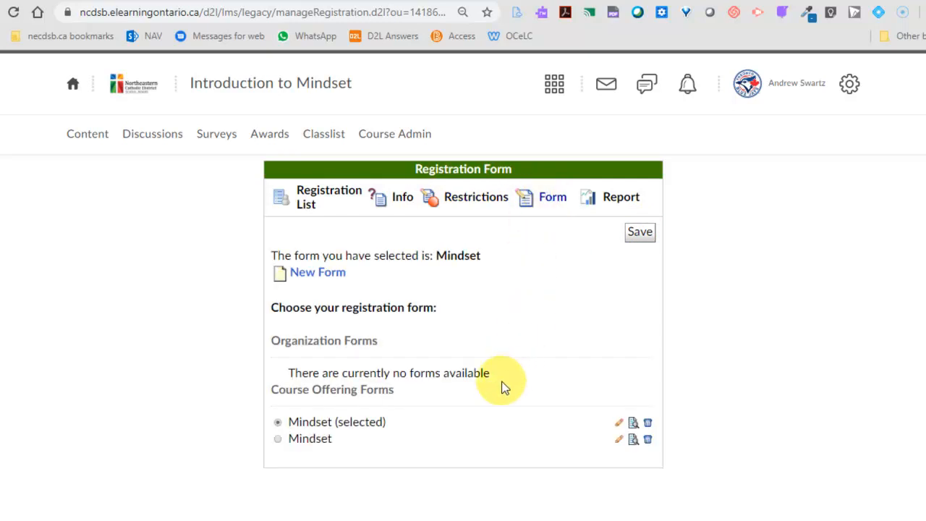
click(276, 439)
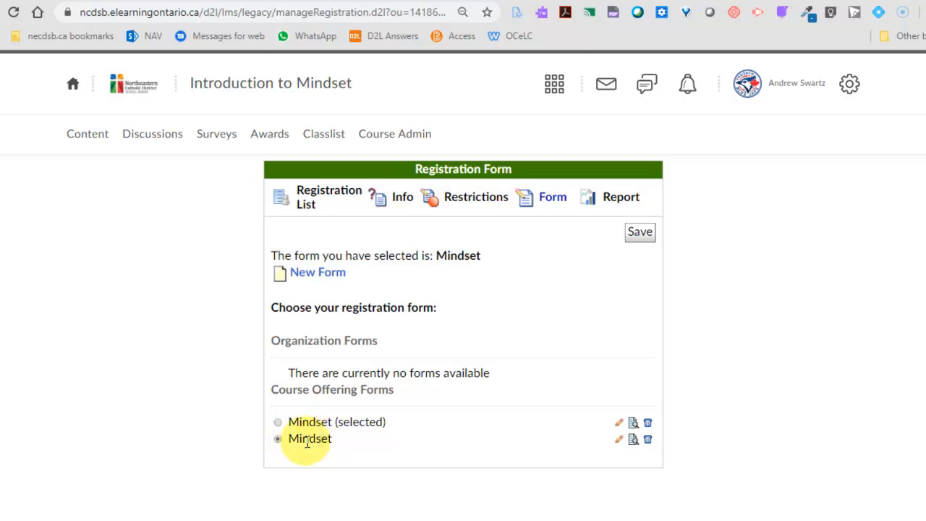
click(278, 422)
click(280, 440)
click(639, 233)
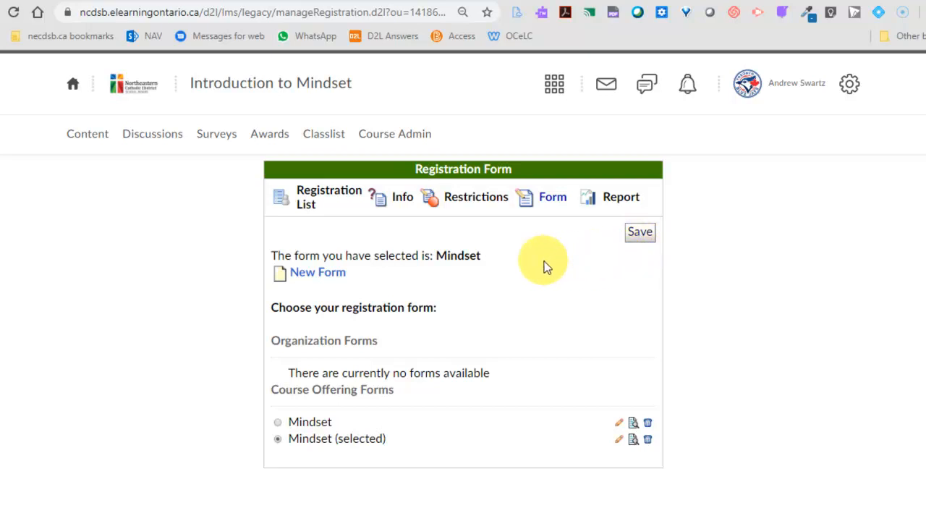
click(73, 92)
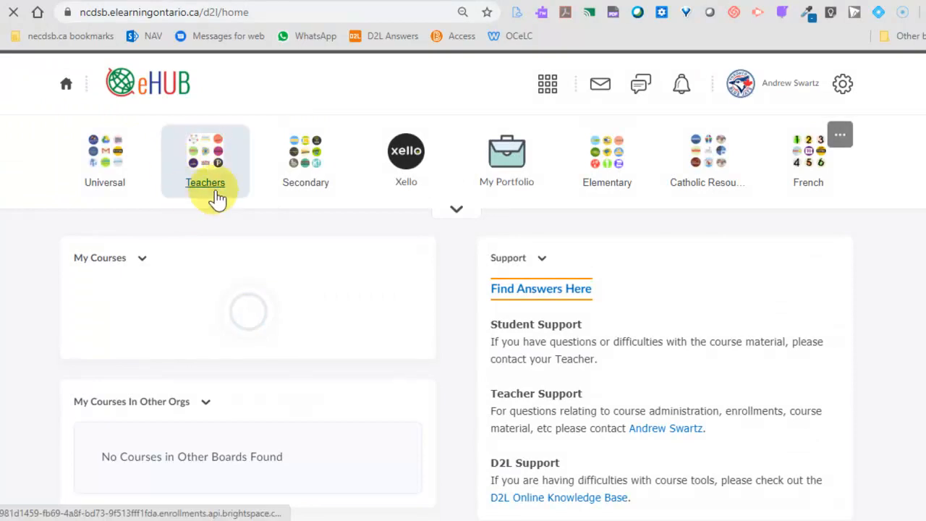
- View the self-registering course offerings for teachers, and log out and sign back in with a different account
click(217, 175)
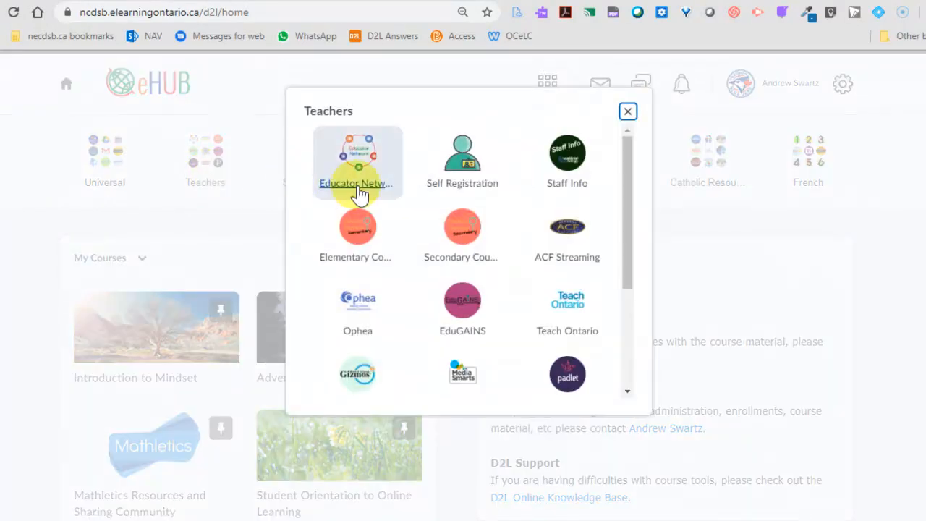
click(468, 174)
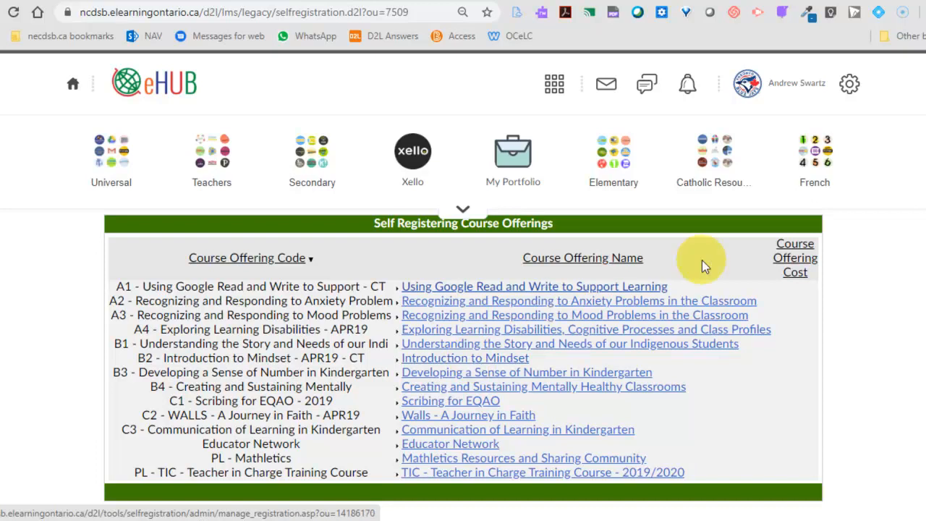
click(800, 84)
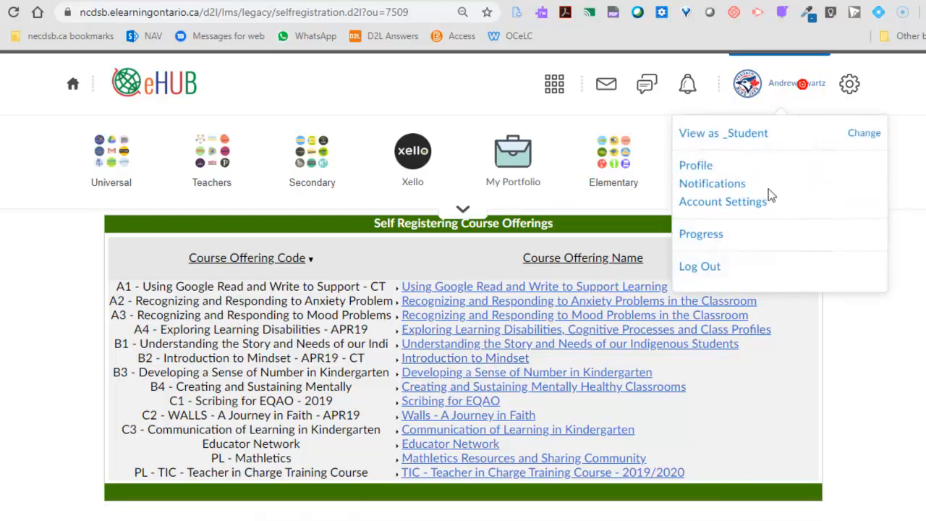
click(708, 266)
key(Return)
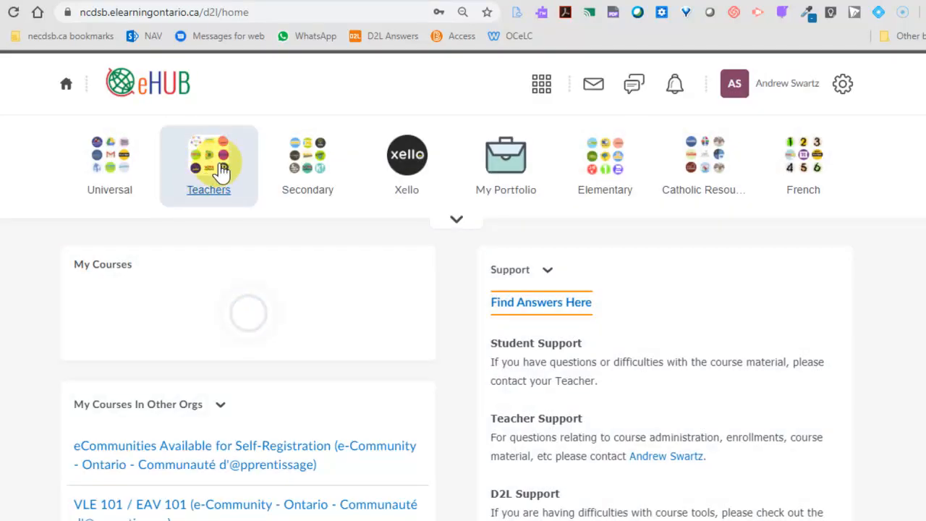
- Open the Introduction to Mindset offering from the teachers' Self Registration list and start registering for it
click(212, 173)
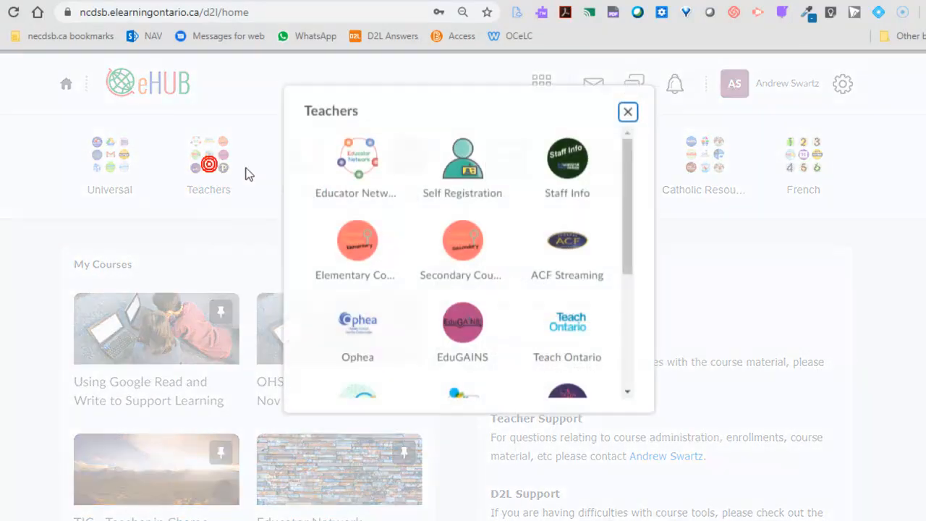
click(469, 177)
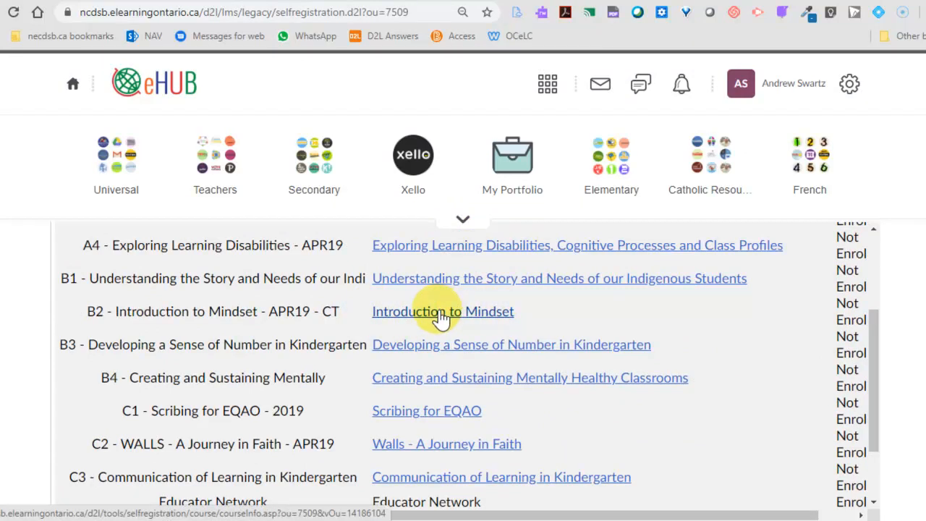
click(438, 311)
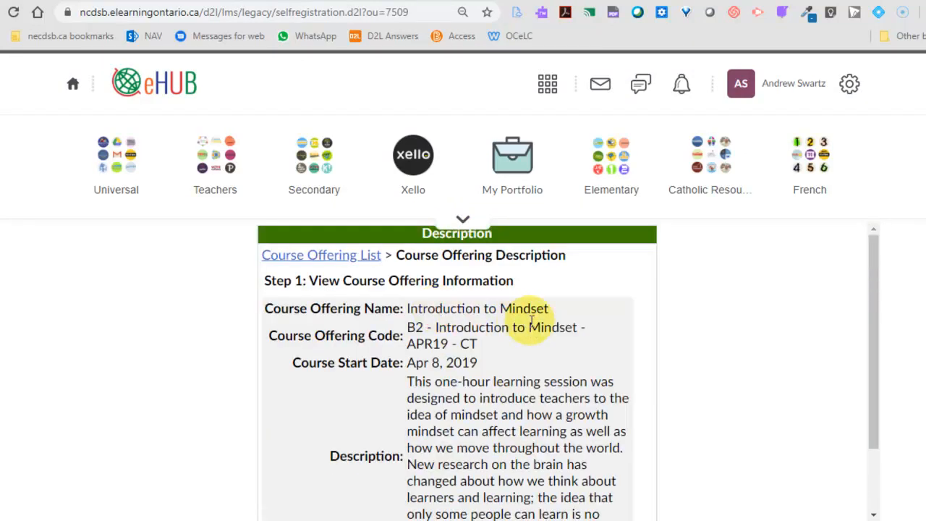
scroll(434, 303, down, 2)
scroll(491, 275, down, 1)
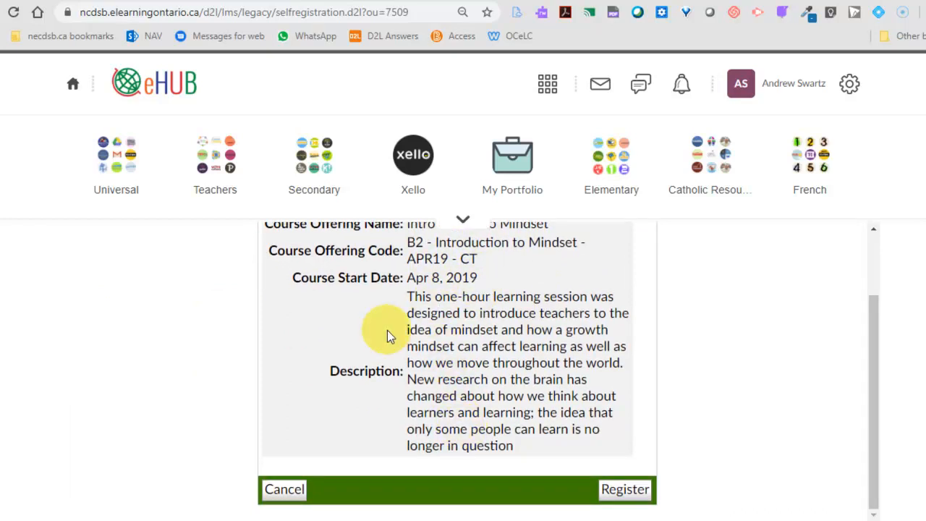
click(626, 492)
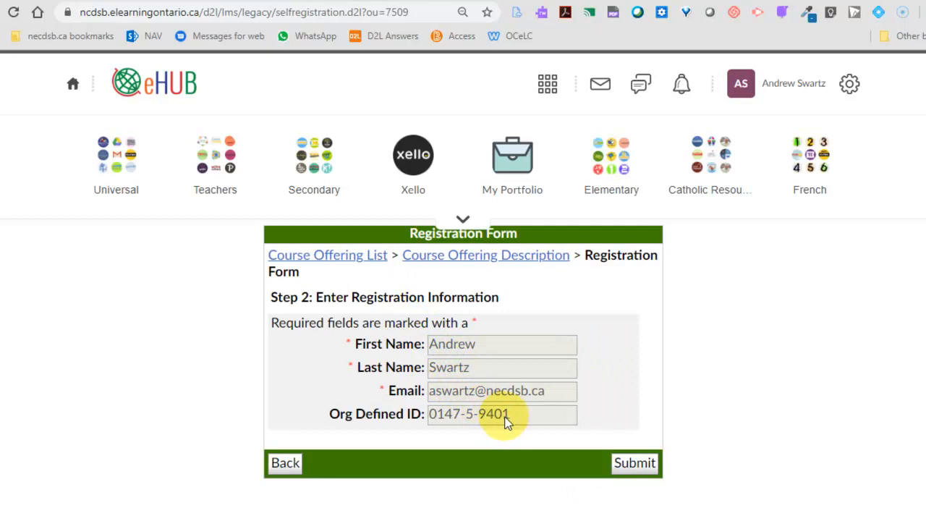
- Submit the prefilled registration form, finish the confirmation and close the registration summary
click(638, 466)
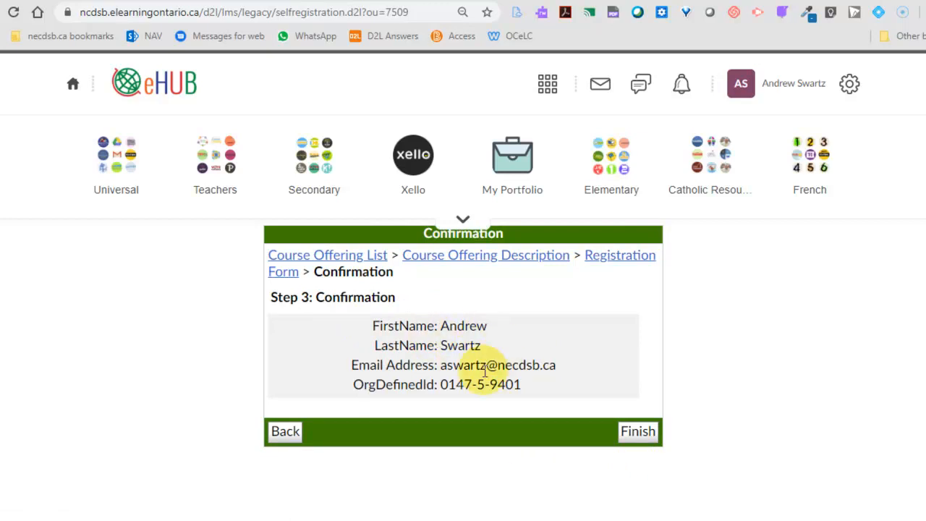
click(638, 431)
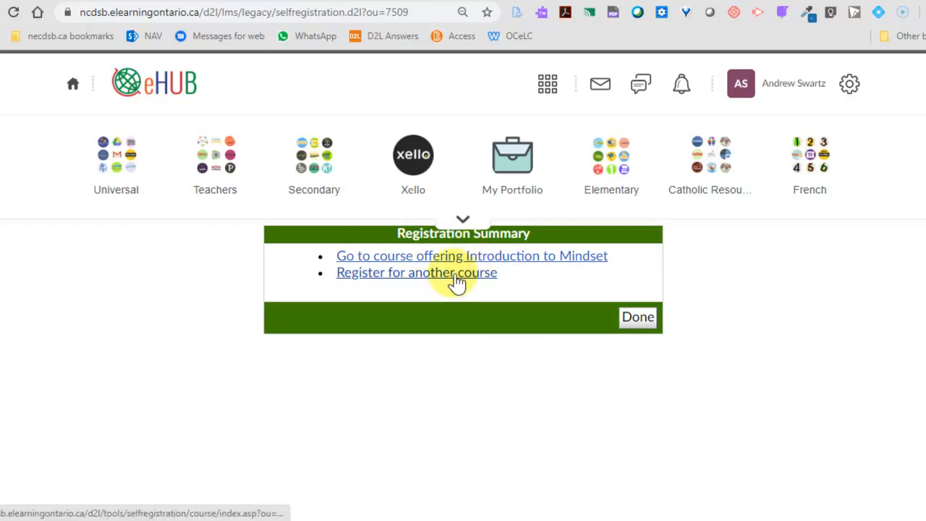
click(642, 322)
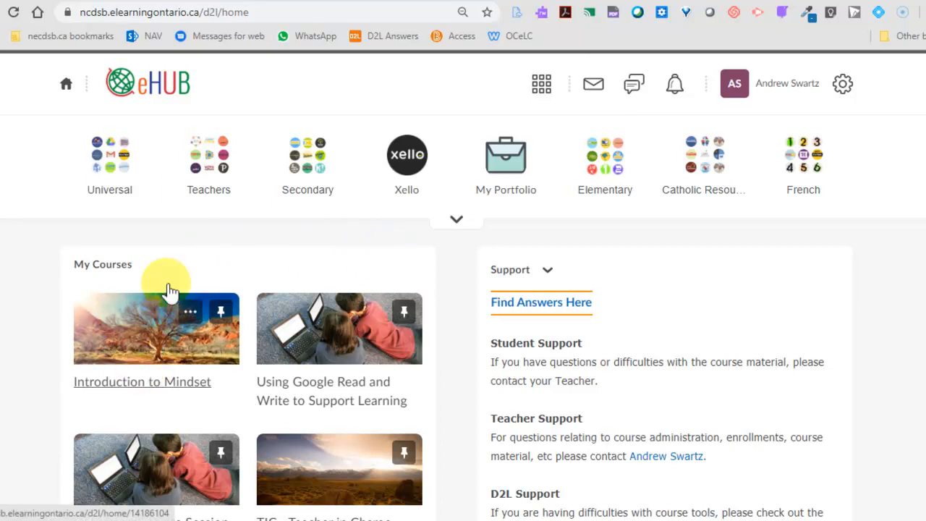
- Check the Gmail inbox for enrolment emails, and return to eHUB to open the Introduction to Mindset course
click(217, 1)
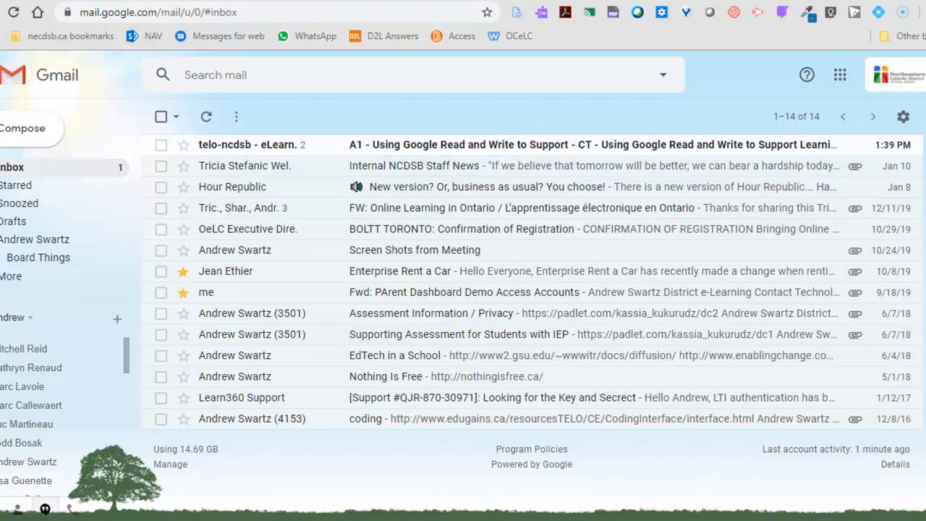
click(108, 2)
scroll(290, 210, down, 2)
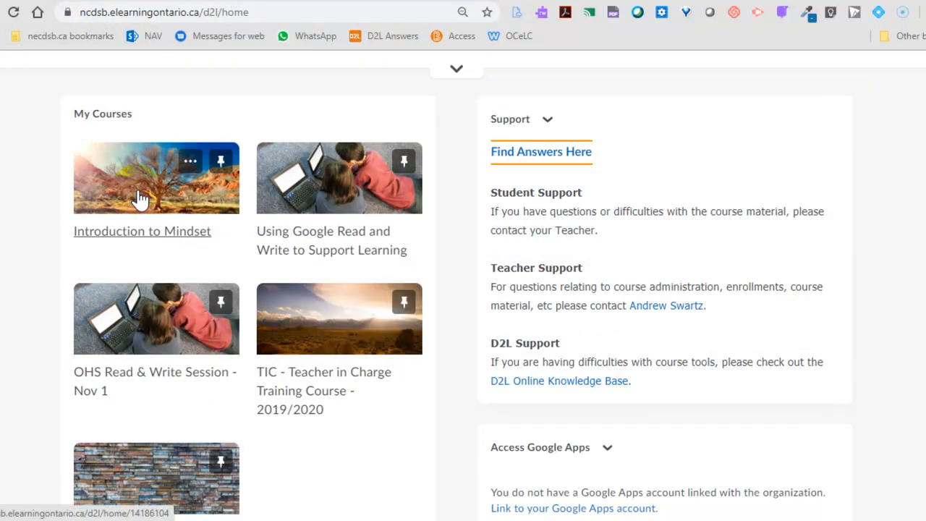
click(141, 200)
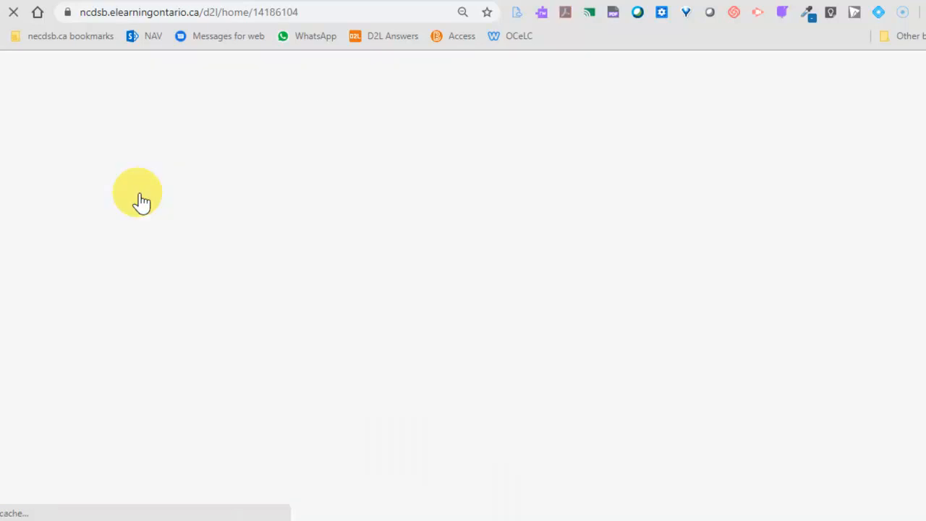